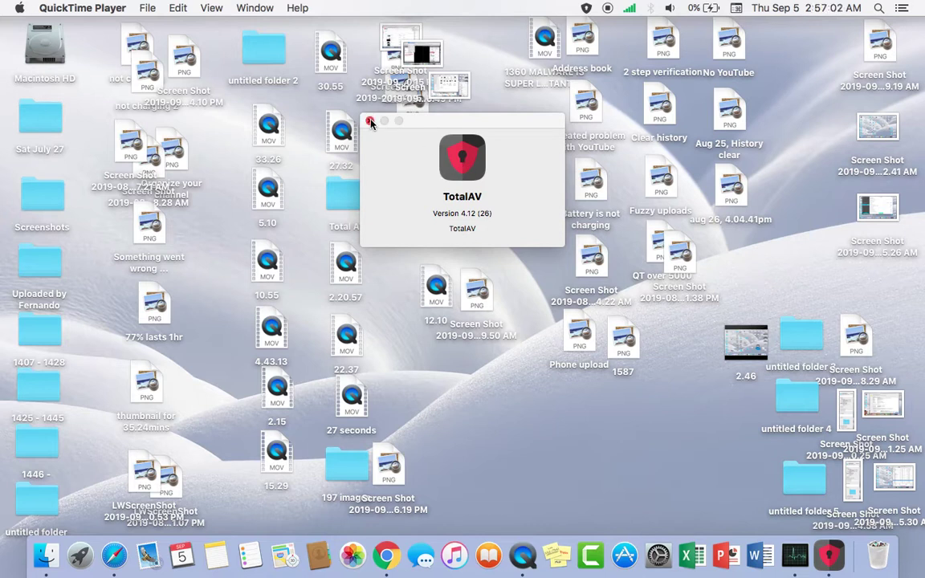
Close the TotalAV version window and open the Applications folder in Finder
left_click(370, 121)
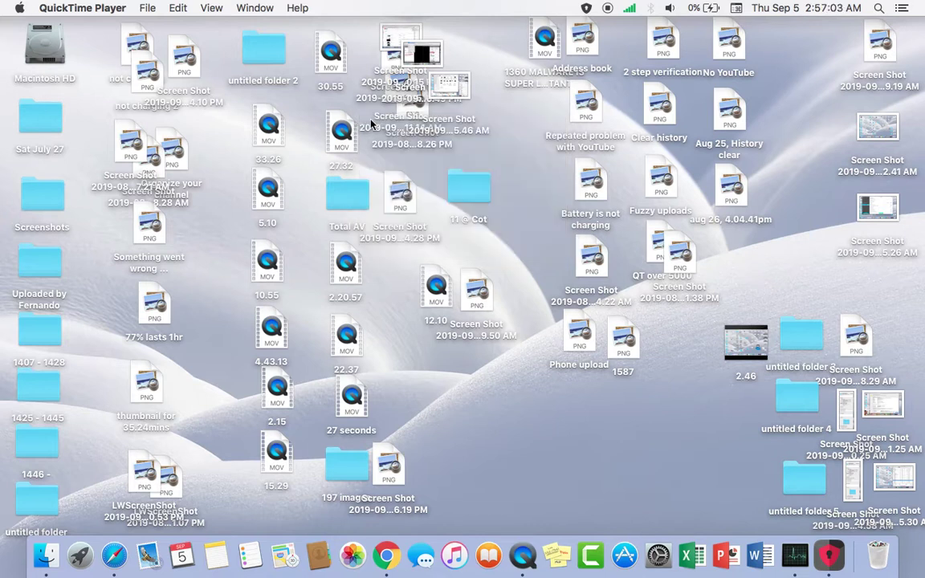
left_click(38, 563)
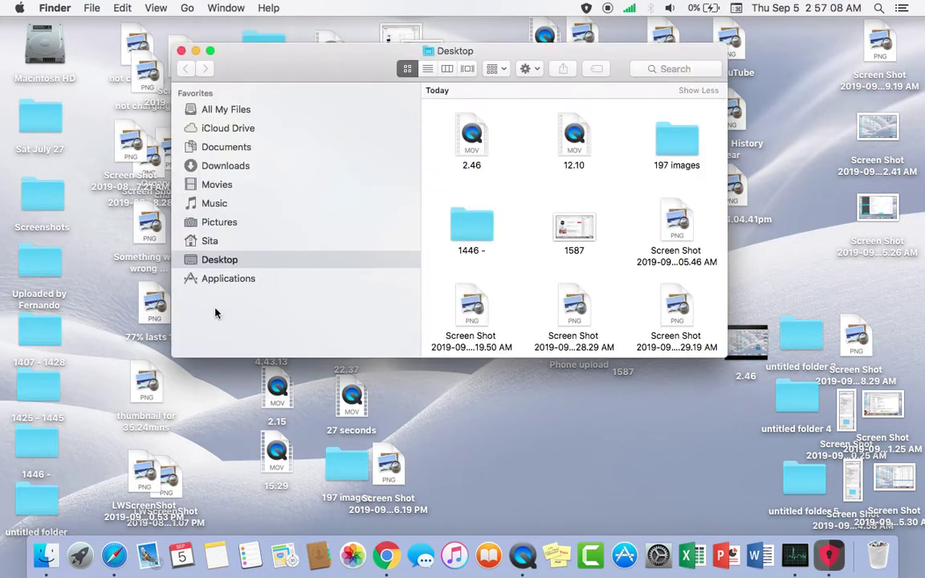
left_click(231, 279)
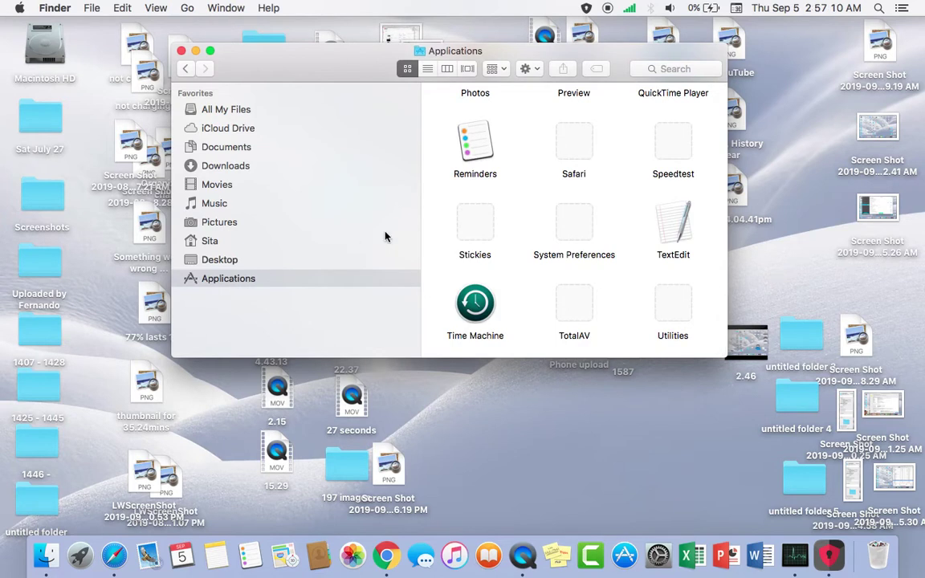
Look through the whole list of installed applications to locate TotalAV
scroll(592, 199, "up", 10)
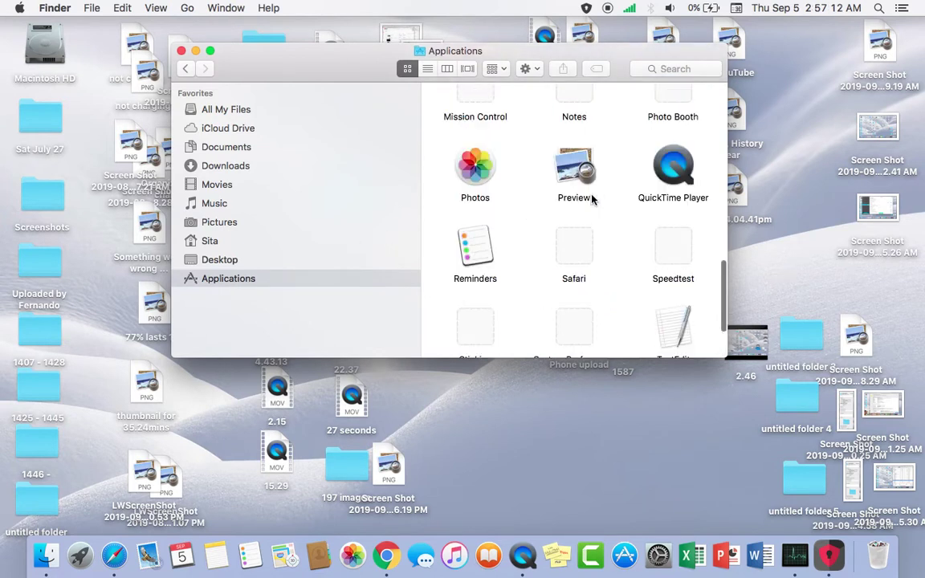
scroll(592, 199, "up", 9)
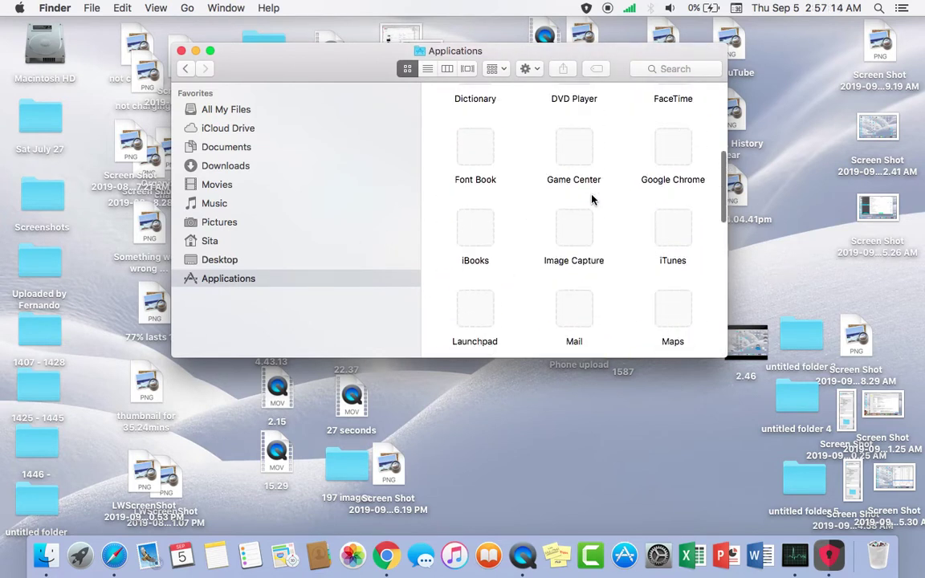
scroll(592, 199, "up", 4)
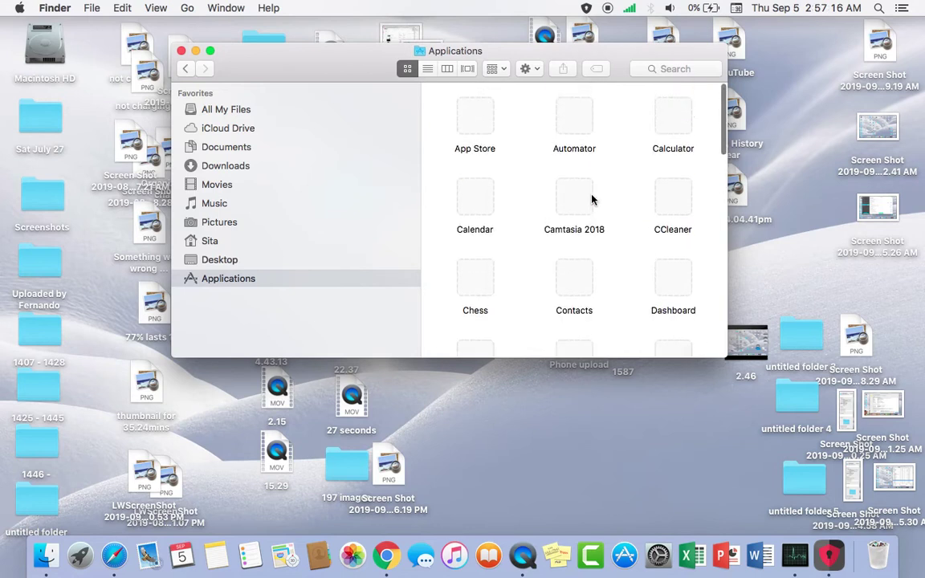
scroll(608, 237, "down", 4)
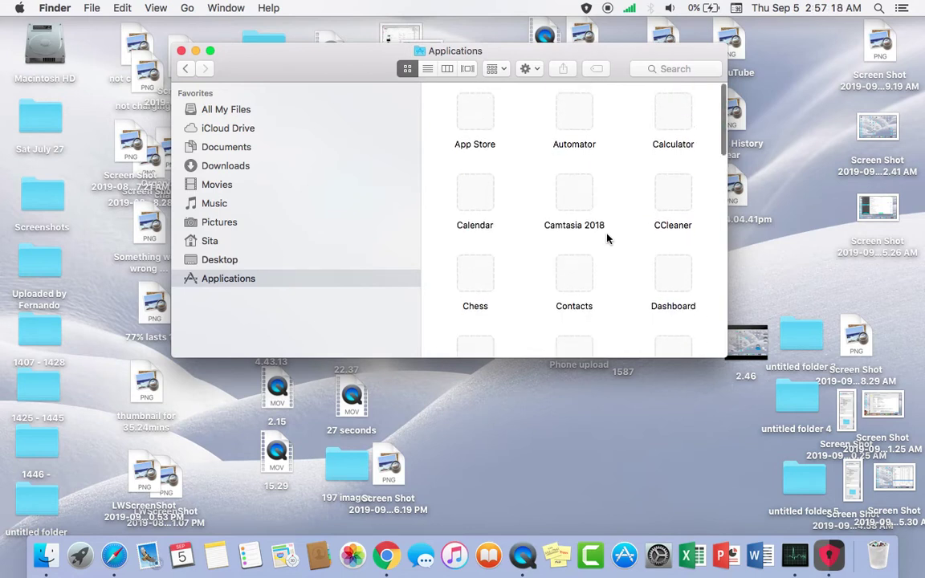
scroll(607, 238, "down", 3)
scroll(608, 238, "down", 2)
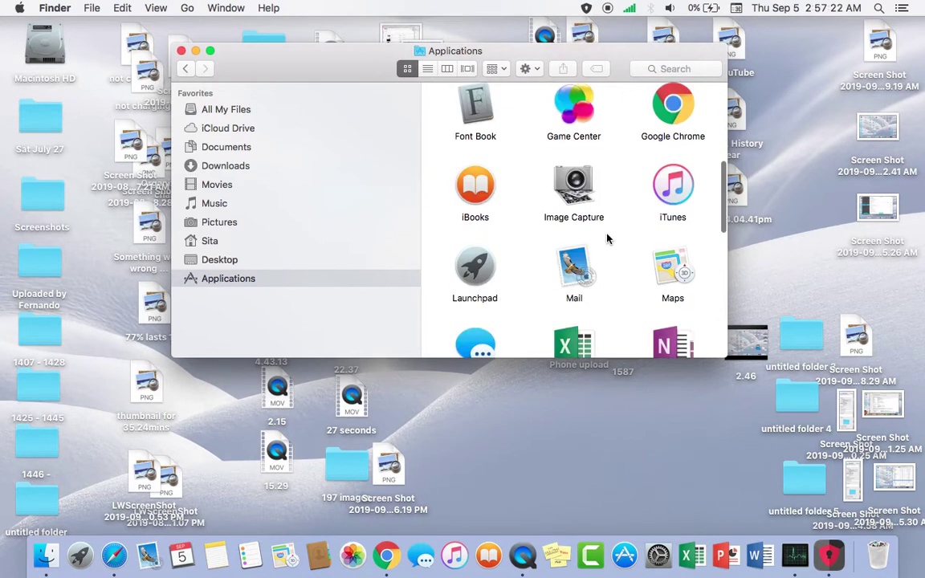
scroll(608, 238, "down", 3)
scroll(608, 238, "down", 2)
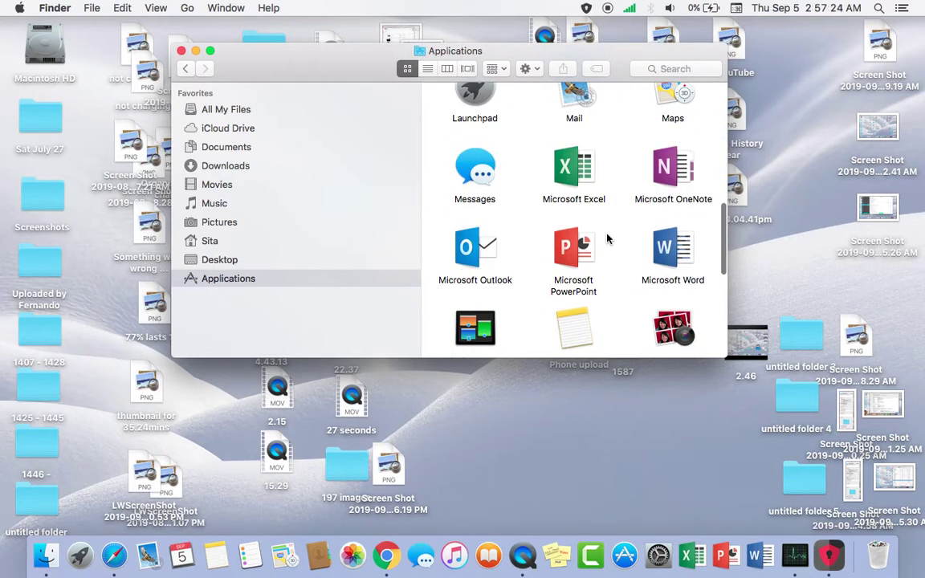
scroll(608, 237, "down", 2)
scroll(608, 238, "down", 5)
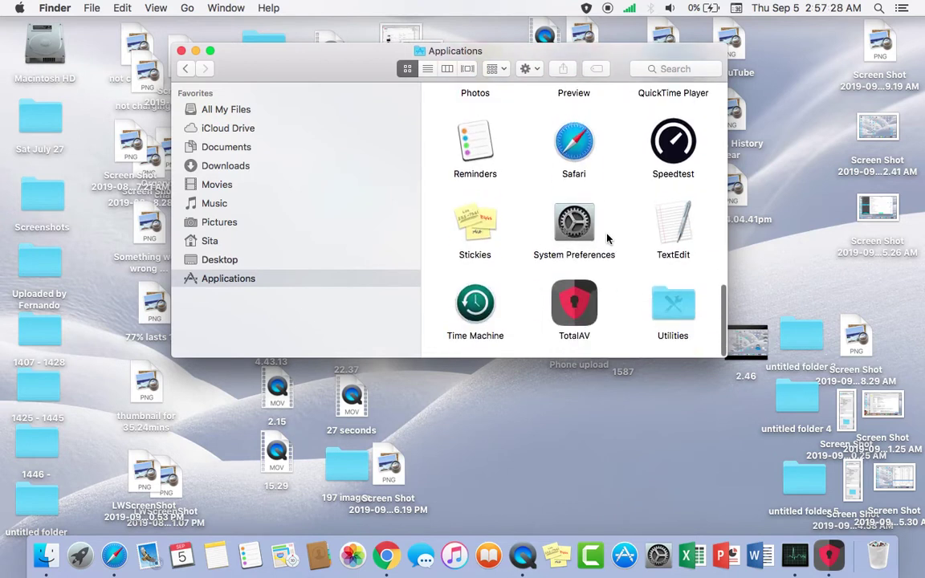
Show the file information window for the TotalAV application
right_click(577, 321)
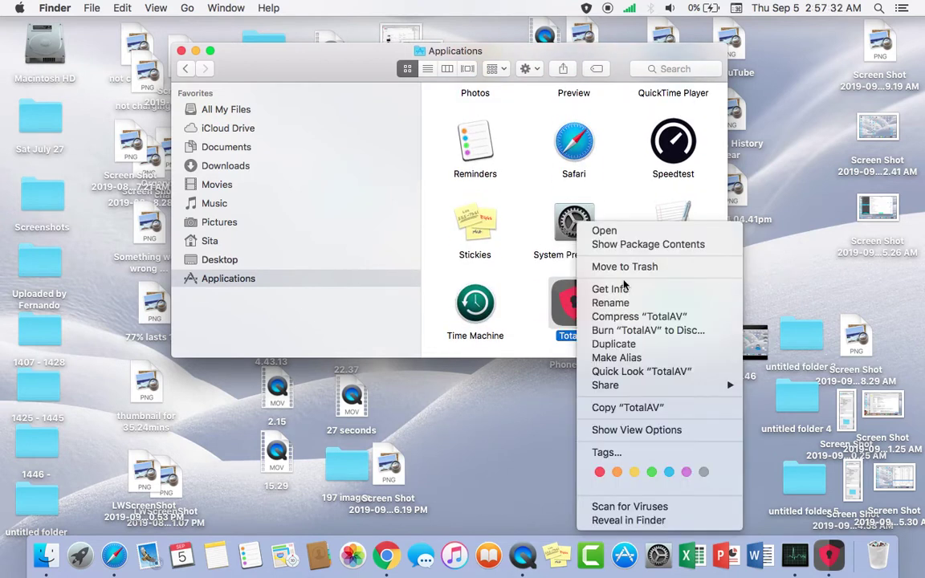
key("Escape")
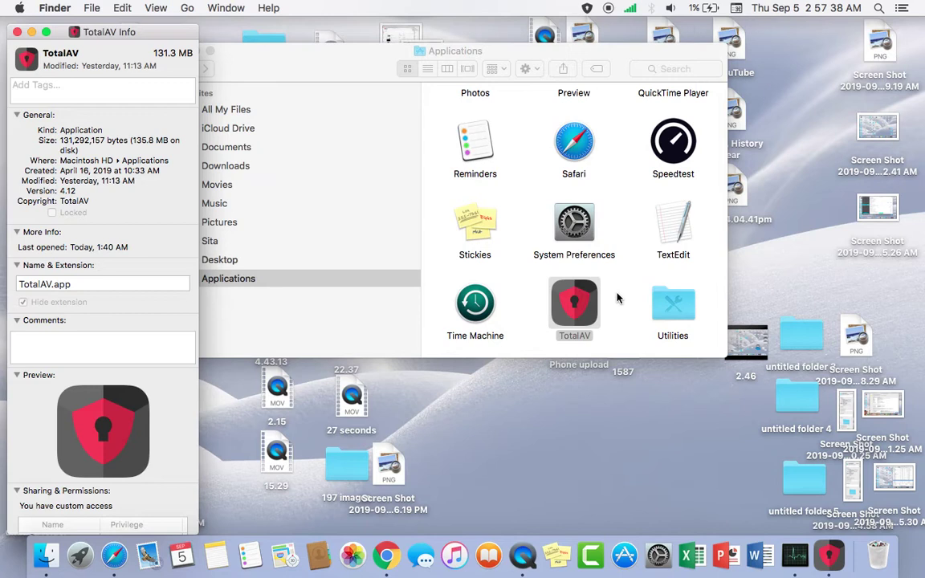
left_click(182, 37)
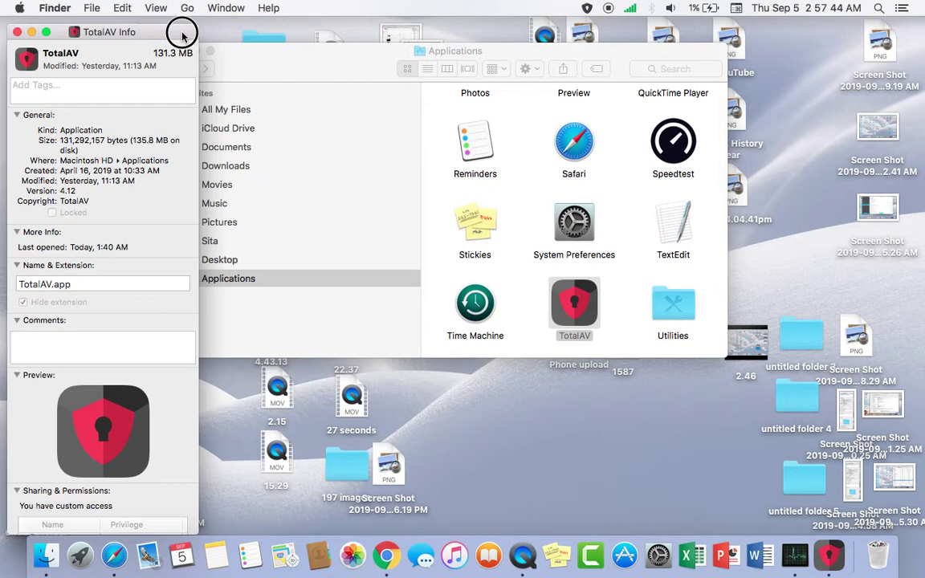
Capture a screenshot of only the screen area covered by the TotalAV Info window
key("super+shift+4")
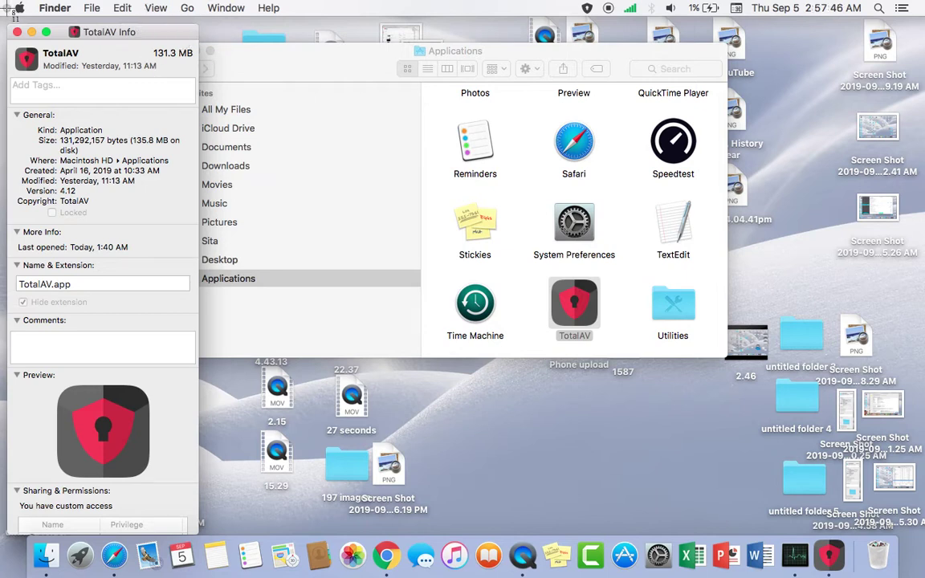
left_click_drag(6, 18, 202, 528)
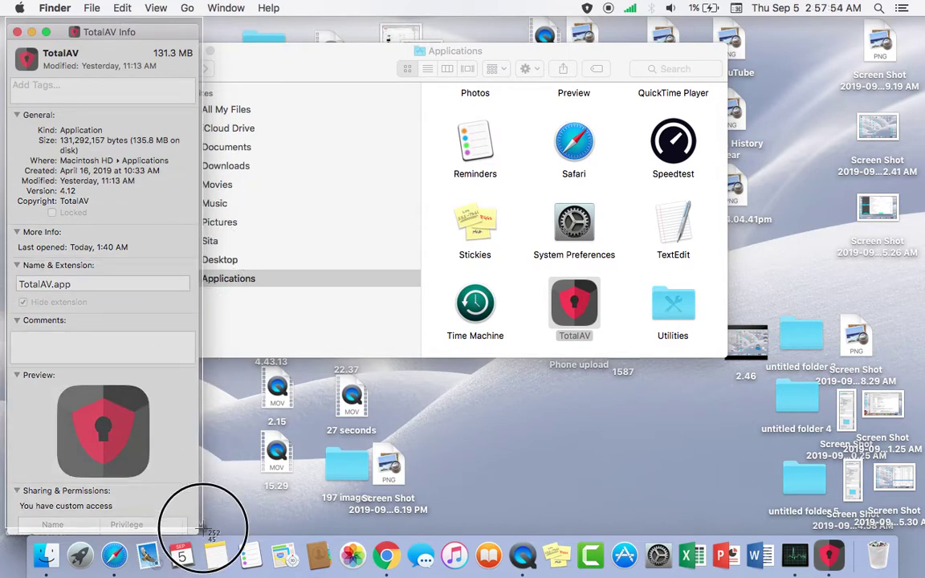
left_click_drag(202, 528, 202, 528)
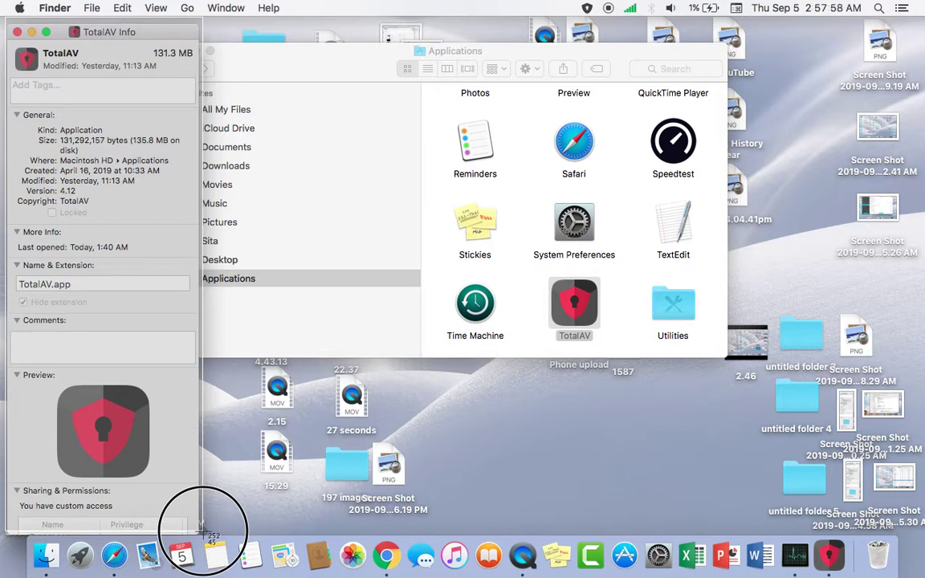
left_click_drag(202, 528, 203, 531)
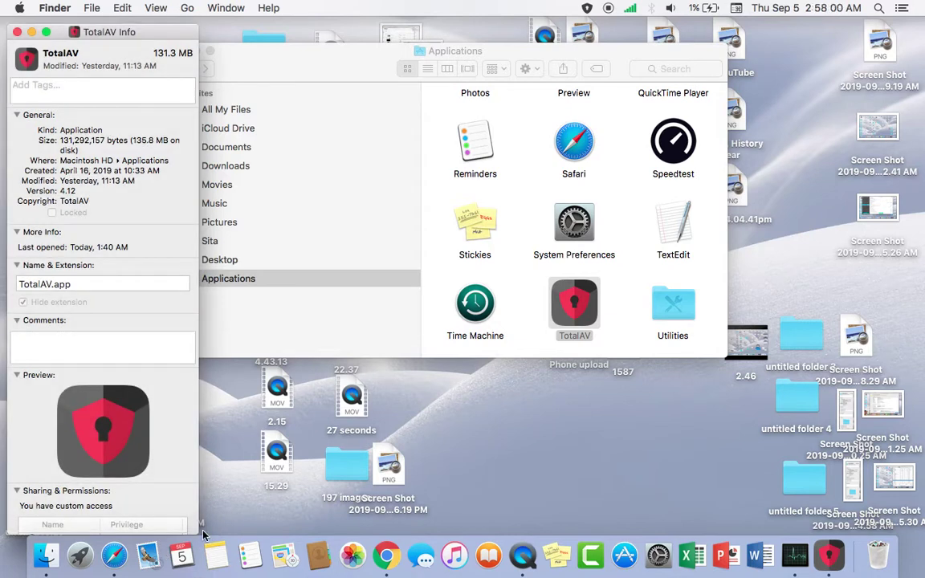
Close the TotalAV Info and Applications windows and move the new screenshot file to the open area in the middle of the desktop
left_click(18, 33)
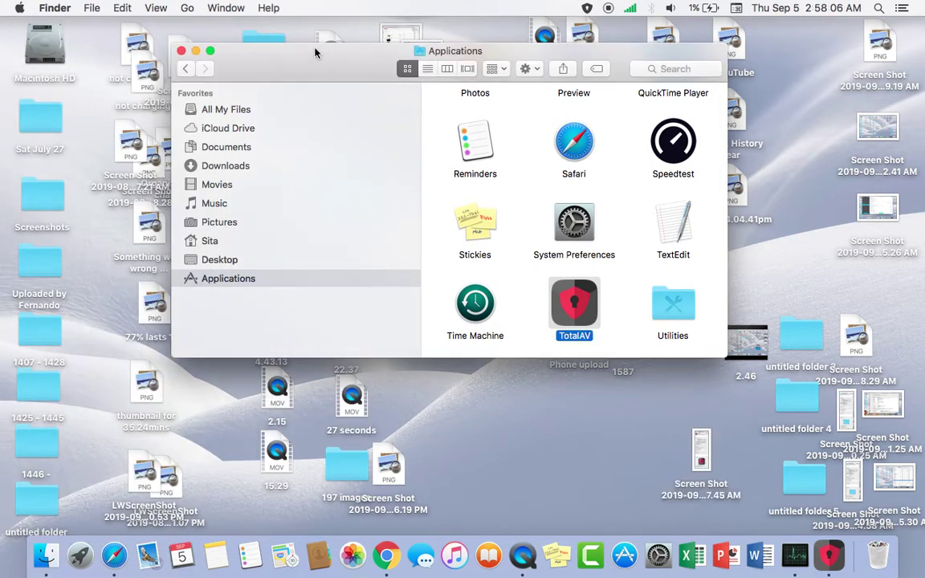
left_click(181, 52)
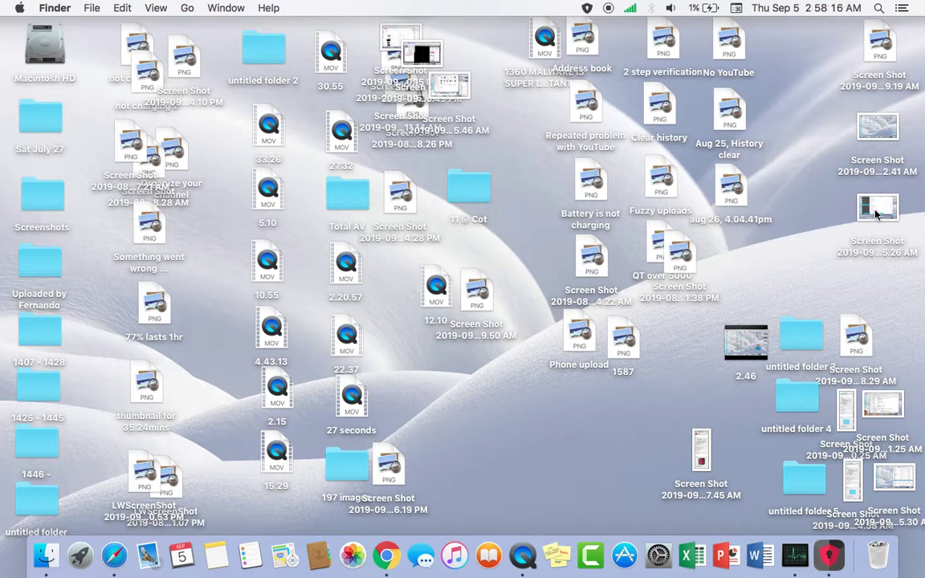
left_click_drag(705, 461, 504, 416)
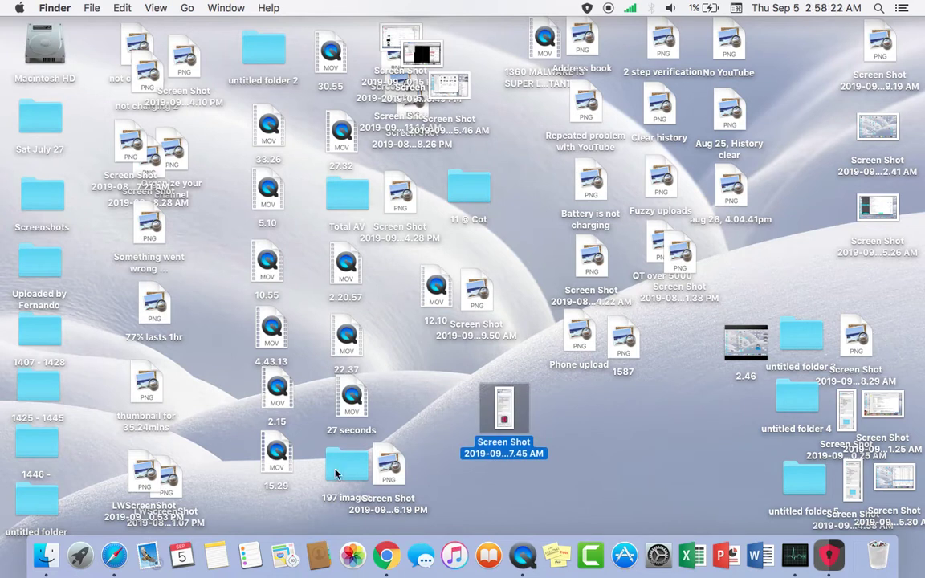
Switch to TotalAV and view its System Boost section and the Uninstall Applications tool
left_click(831, 554)
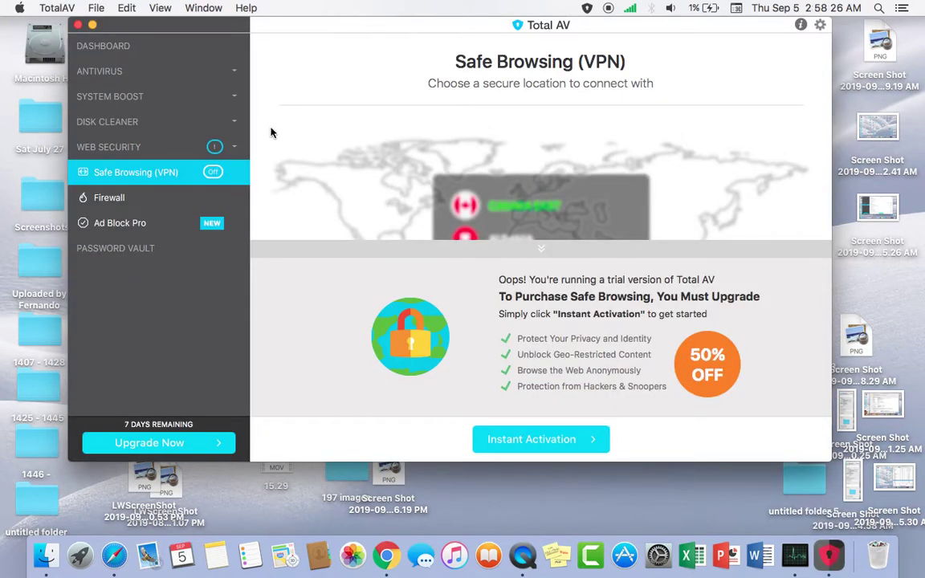
left_click(137, 99)
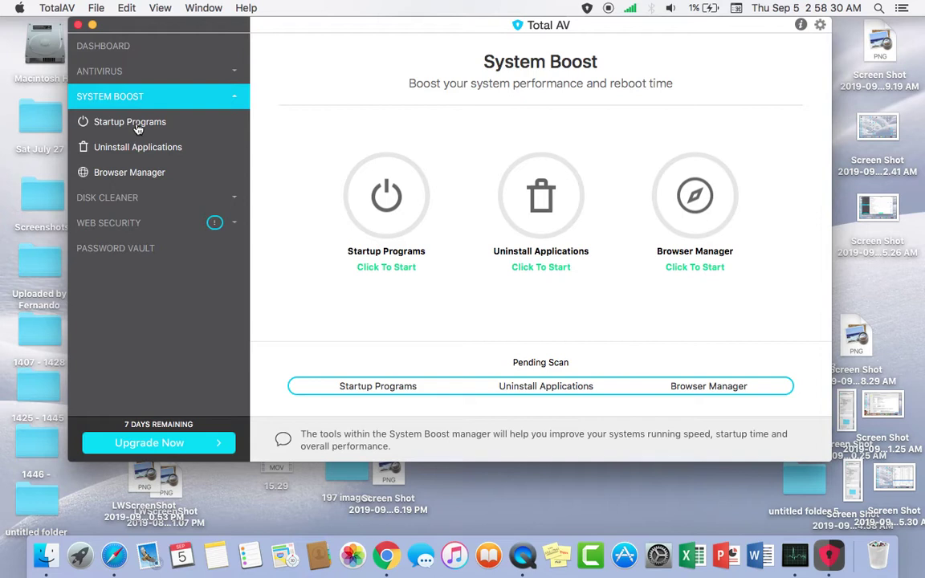
left_click(139, 149)
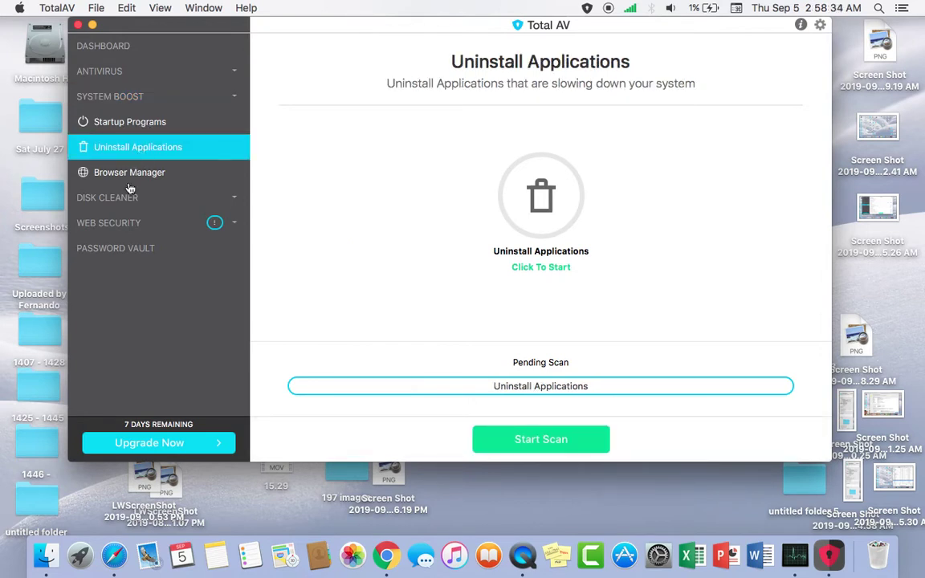
left_click(131, 98)
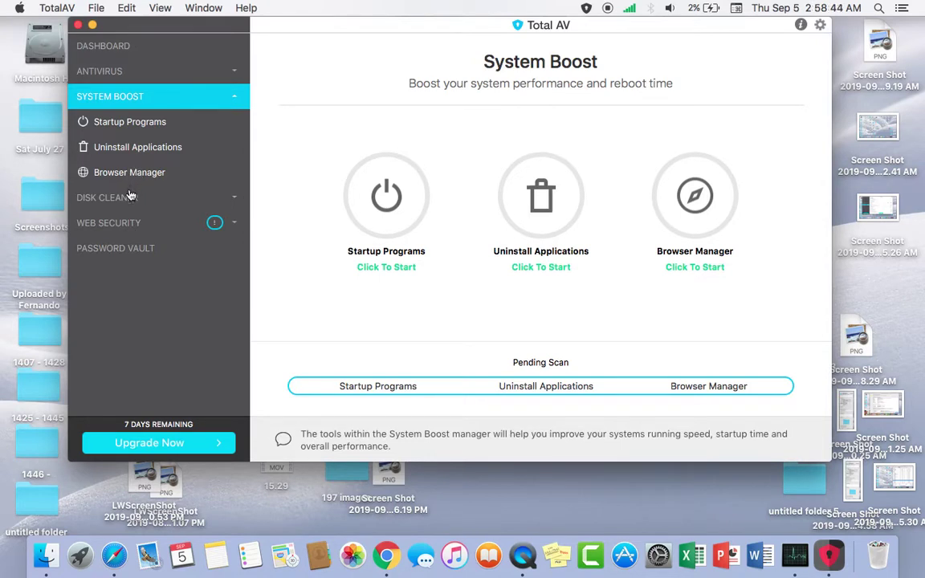
Run the Startup Programs scan in System Boost and view the items it lists
mouse_move(287, 25)
left_mouse_down()
mouse_move(350, 11)
mouse_move(284, 7)
left_mouse_up()
left_click(160, 122)
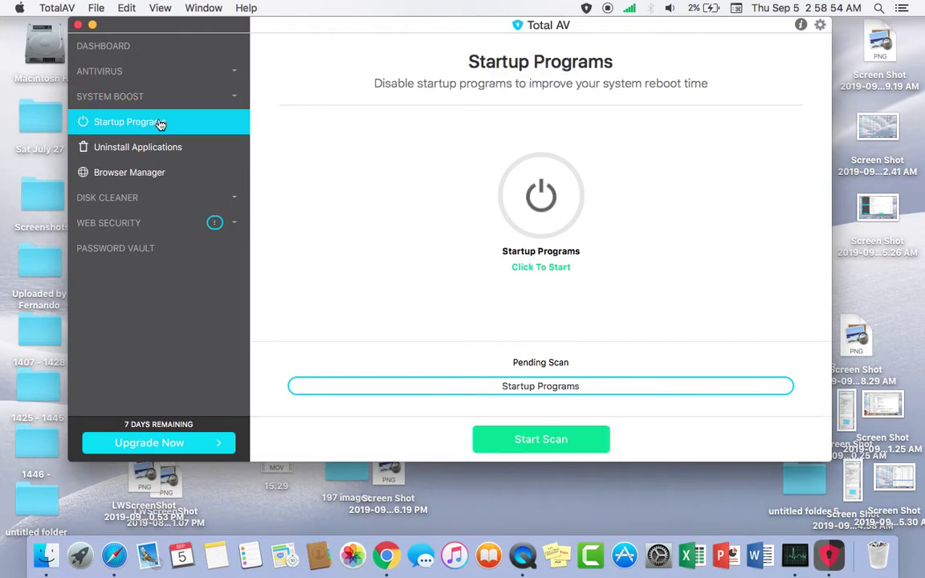
left_click(515, 272)
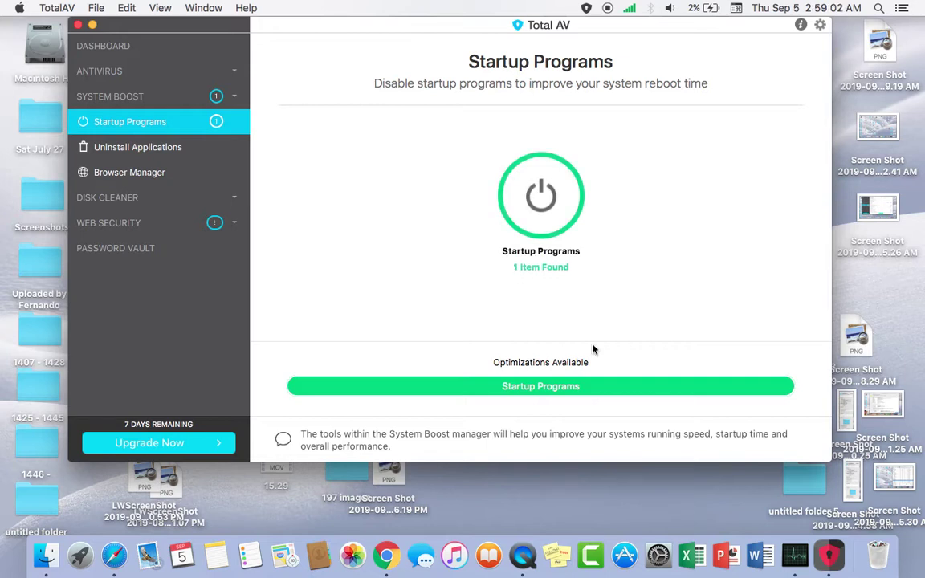
left_click(553, 271)
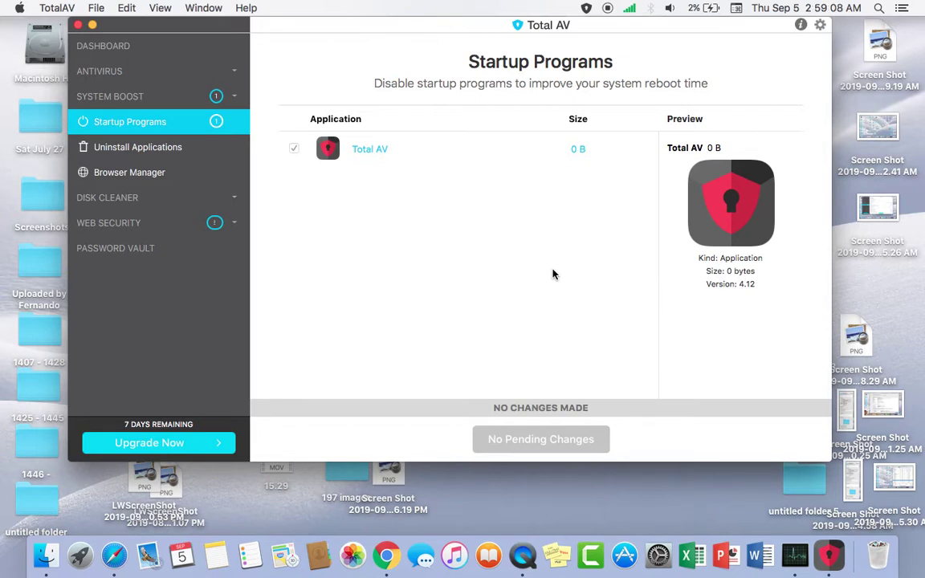
Close and reopen the TotalAV window, then move it against the left edge of the screen
left_click(79, 26)
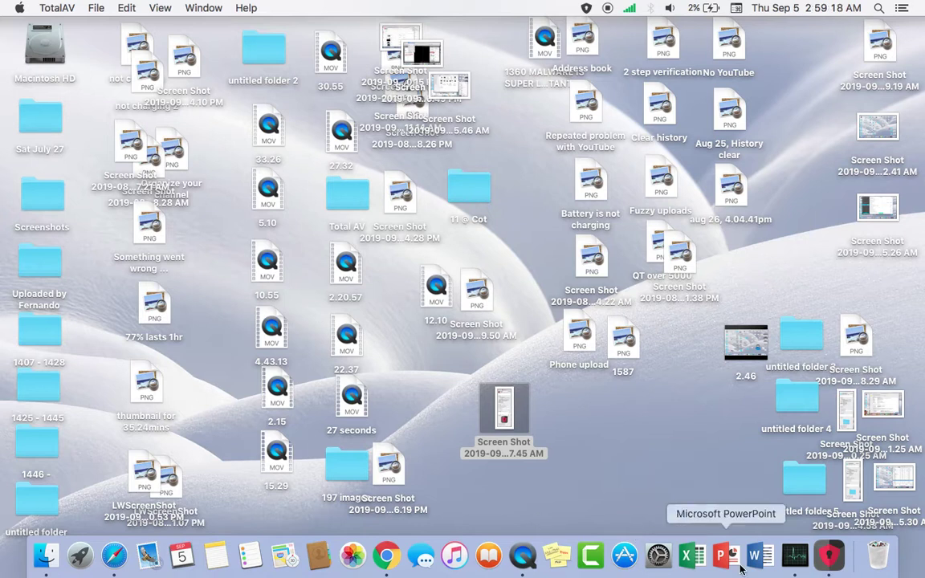
left_click(835, 557)
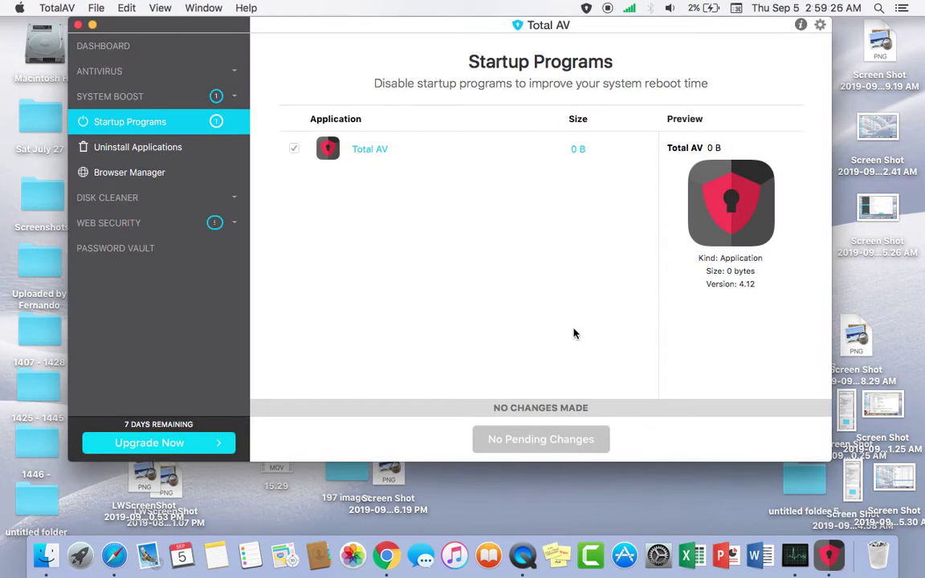
left_click_drag(683, 24, 616, 25)
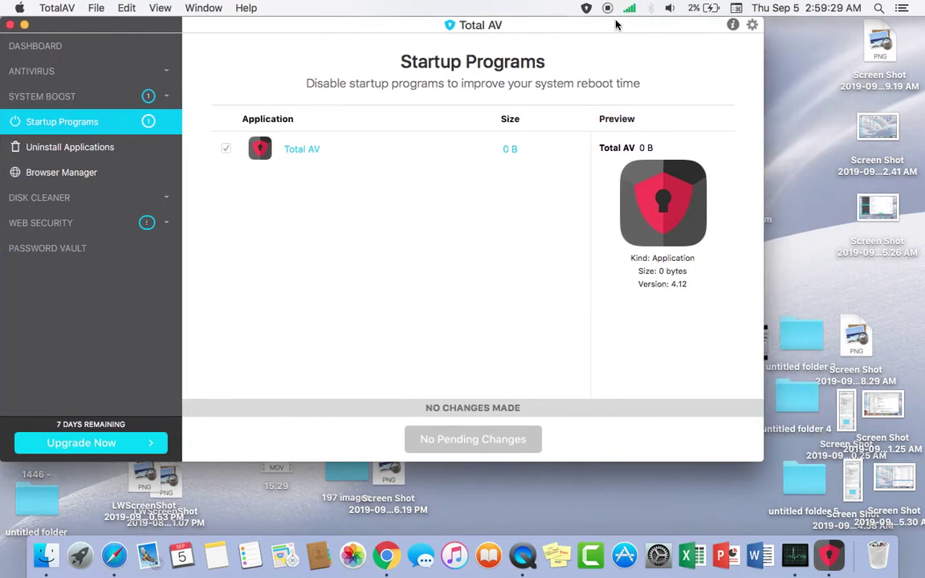
Open Activity Monitor, move its window to the right side of the screen, and close the TotalAV window
left_click(799, 555)
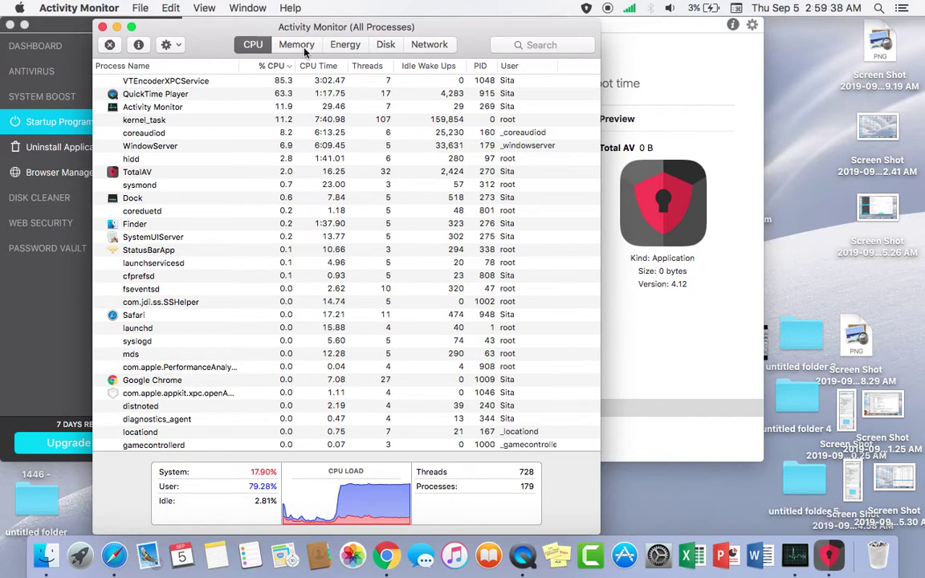
left_click_drag(235, 28, 712, 25)
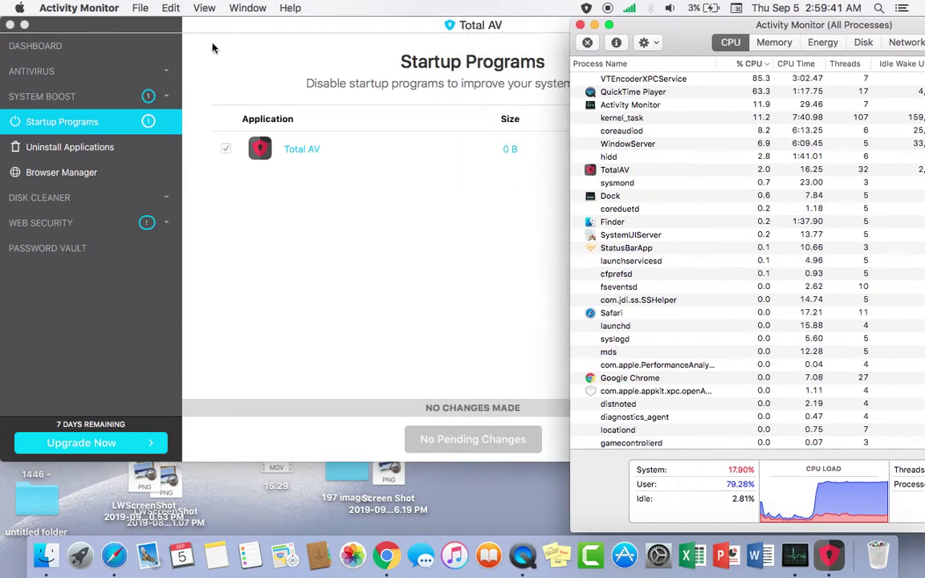
left_click(9, 25)
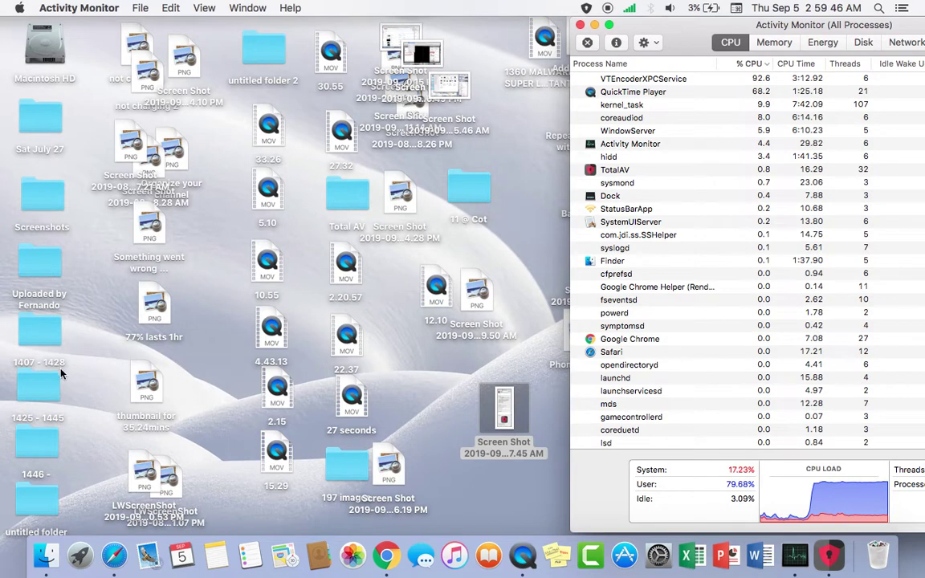
Switch to Finder, open Disk Utility from the Utilities folder in Applications, and close the Finder window
left_click(45, 556)
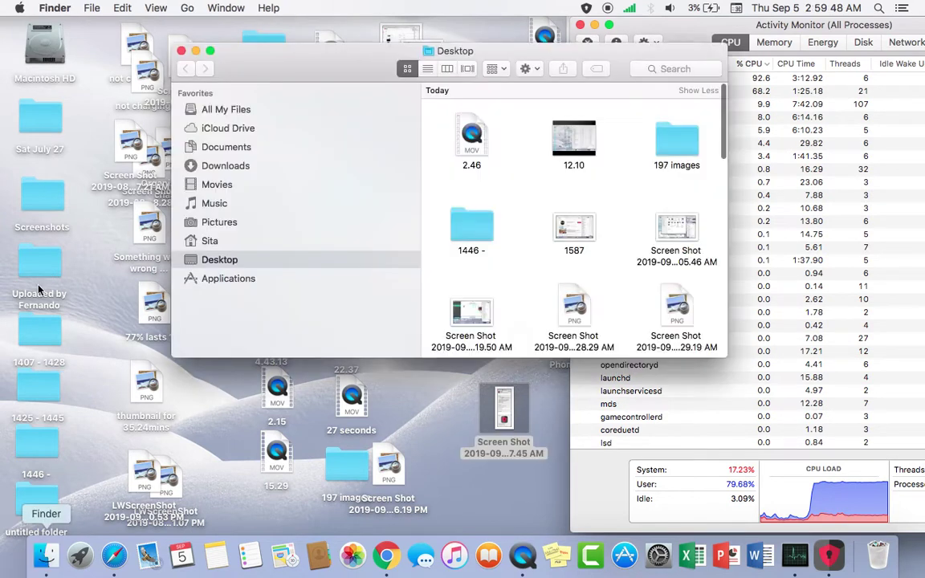
left_click(231, 279)
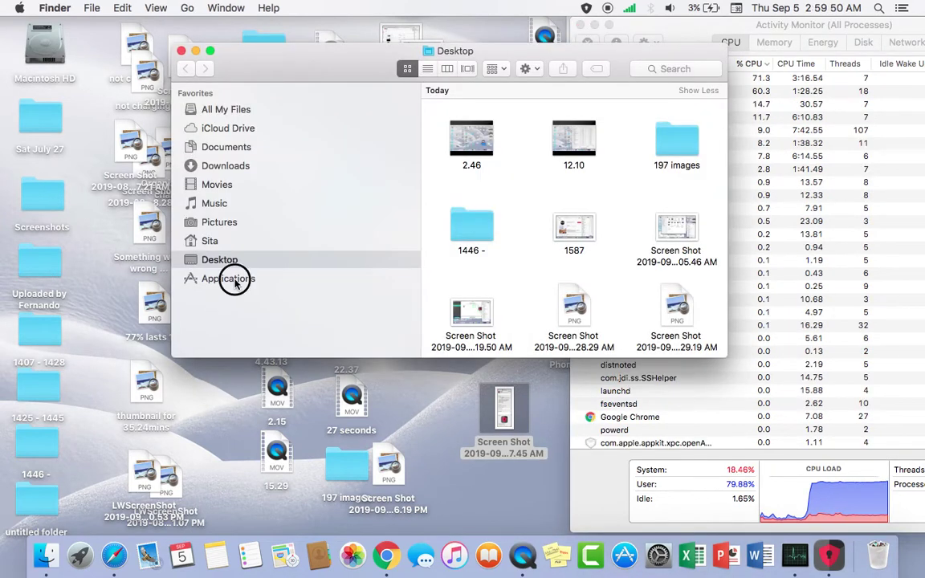
left_click_drag(481, 50, 309, 40)
double_click(500, 295)
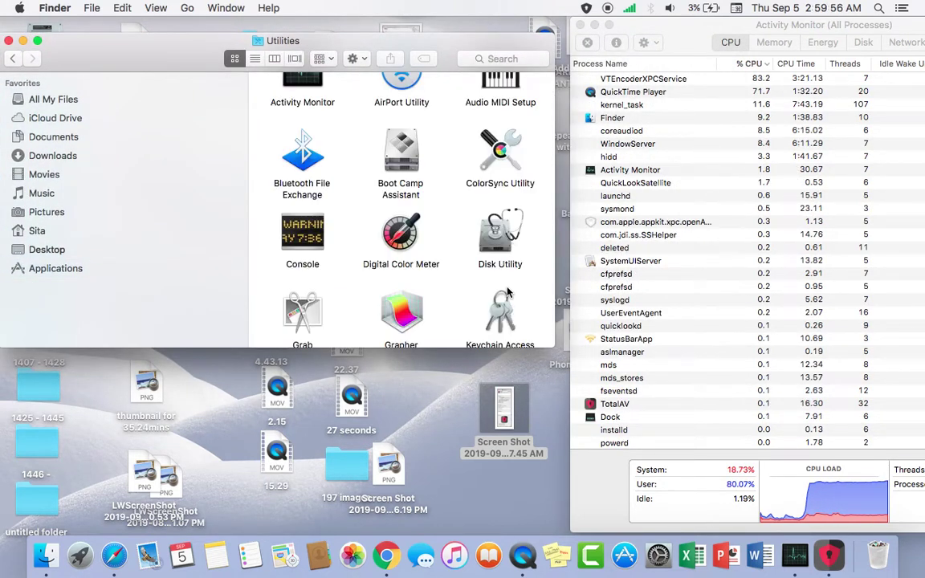
left_click(494, 243)
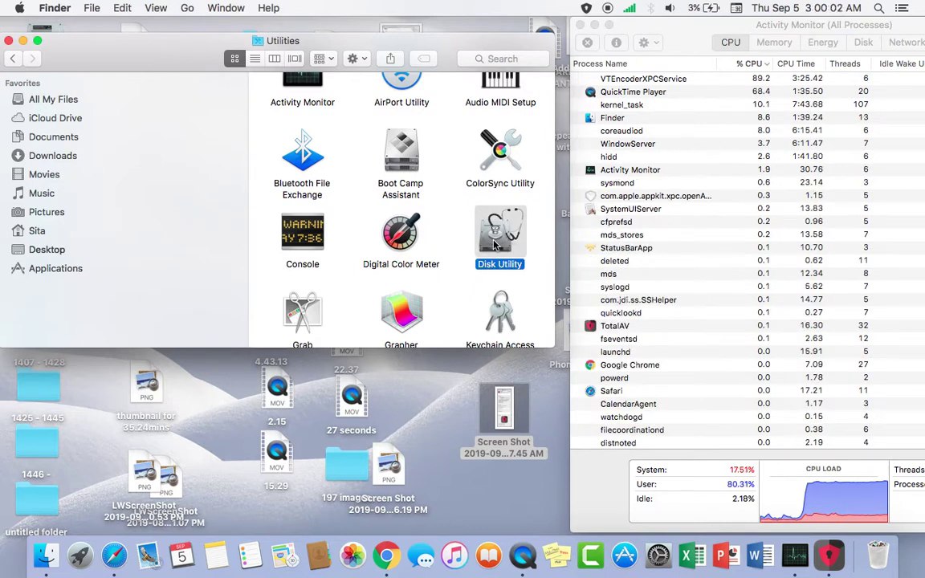
double_click(499, 241)
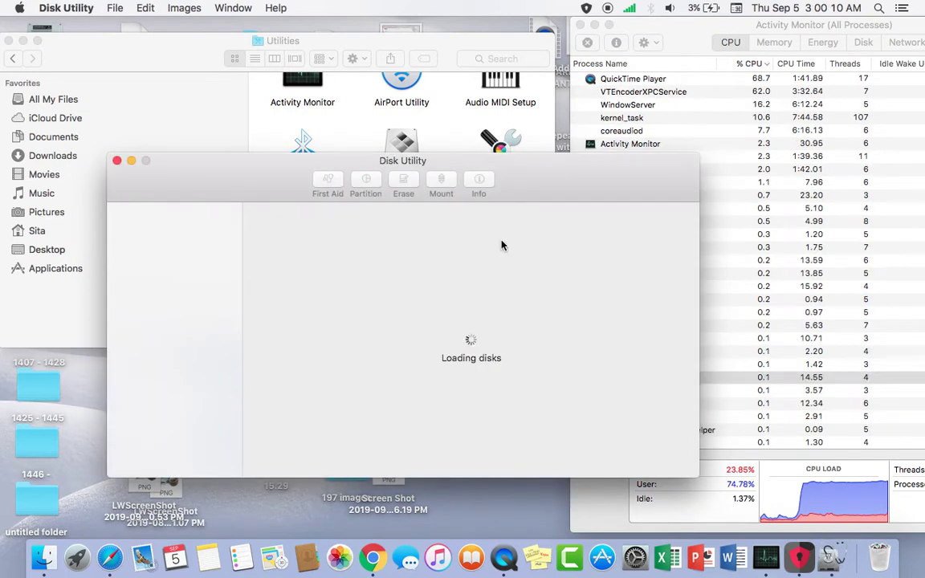
left_click_drag(553, 180, 456, 152)
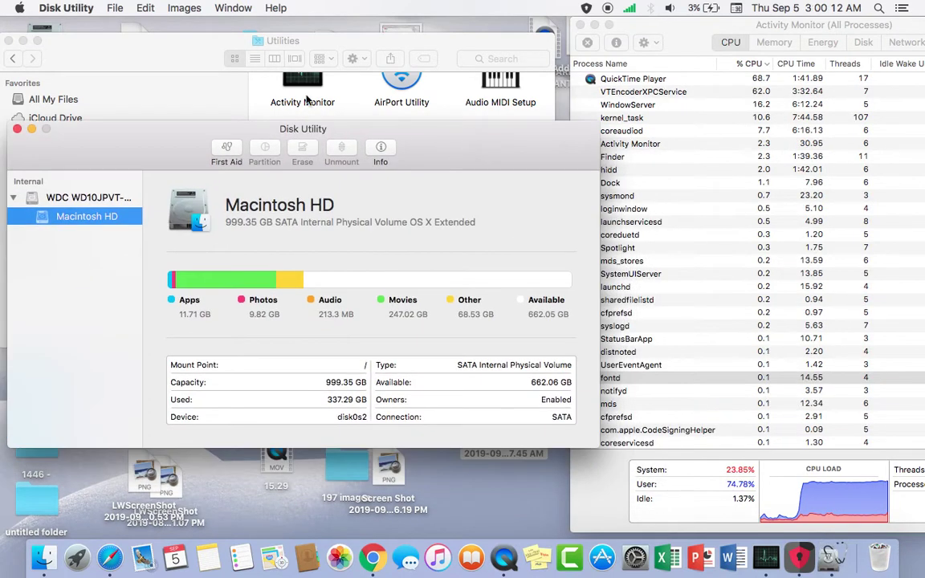
left_click(8, 41)
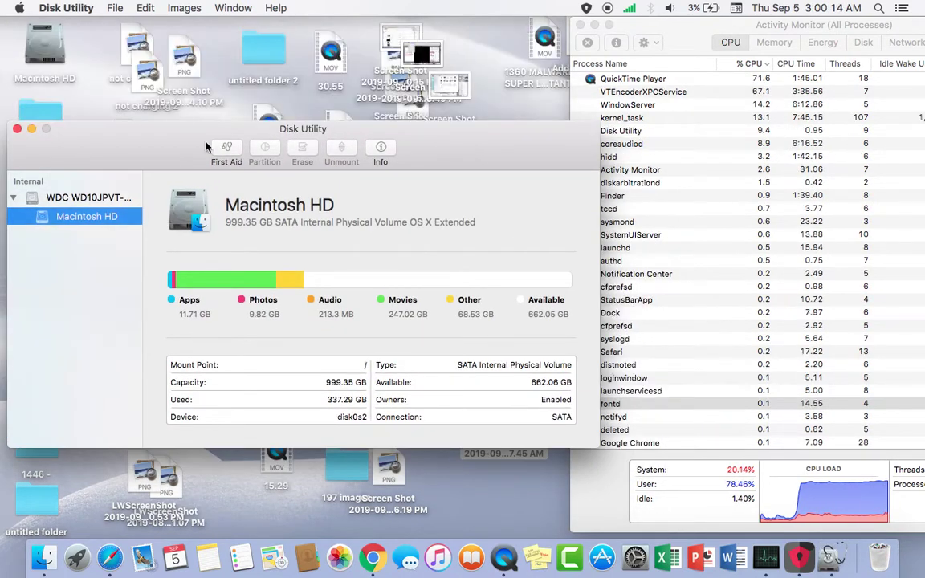
Move the Disk Utility window up to the menu bar and run First Aid on Macintosh HD
left_click_drag(412, 128, 391, 18)
left_click(201, 45)
left_click(385, 143)
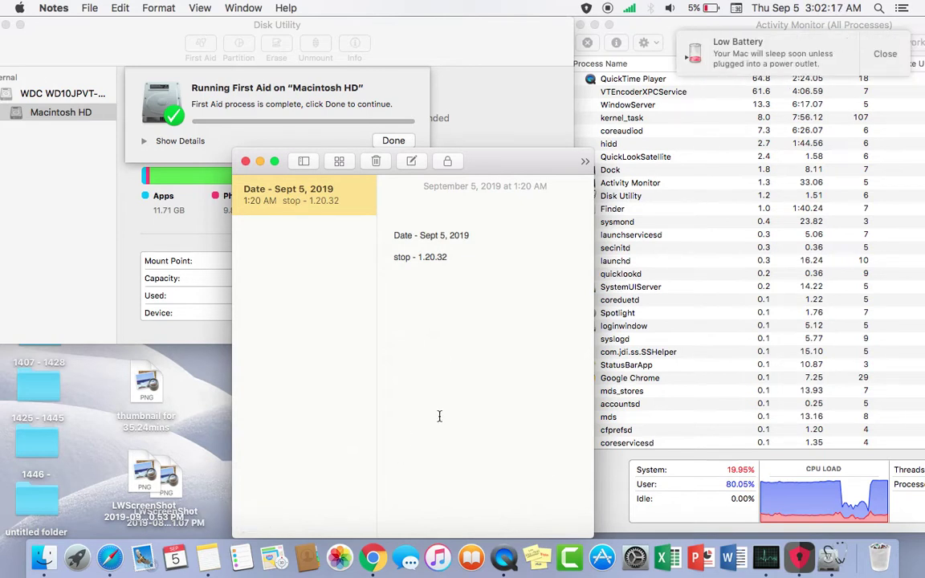
Dismiss the low battery notification and change the stop time in the Sept 5, 2019 note to 3.02.40
left_click(476, 234)
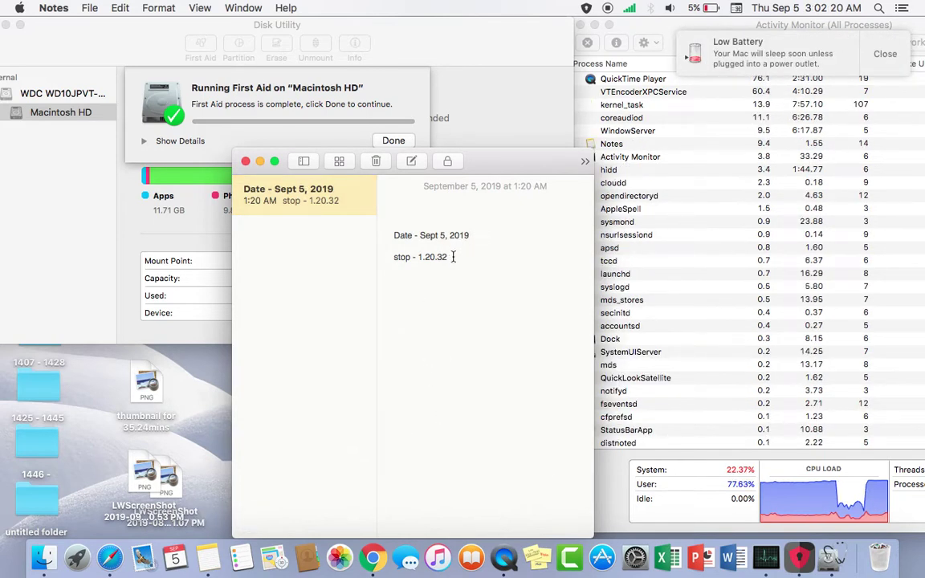
left_click(884, 54)
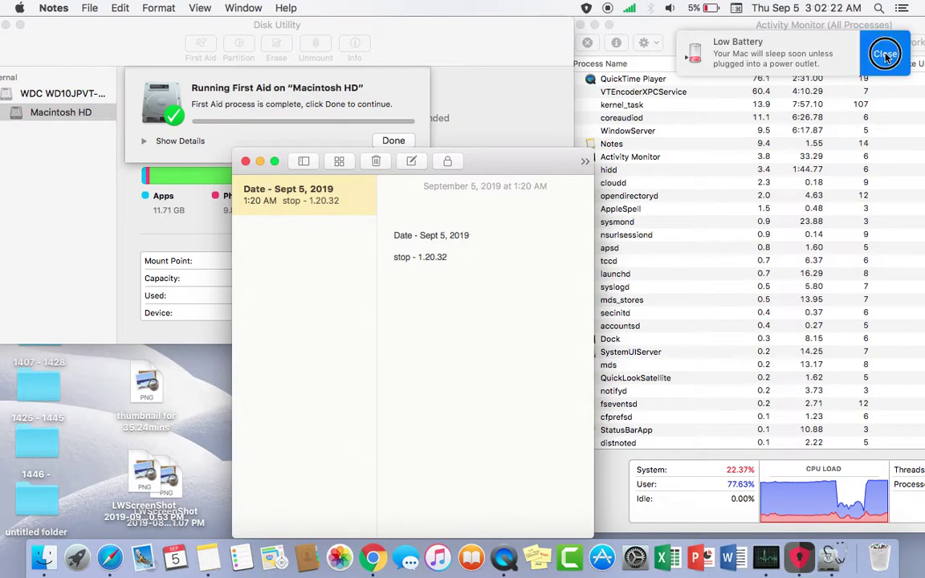
left_click(508, 281)
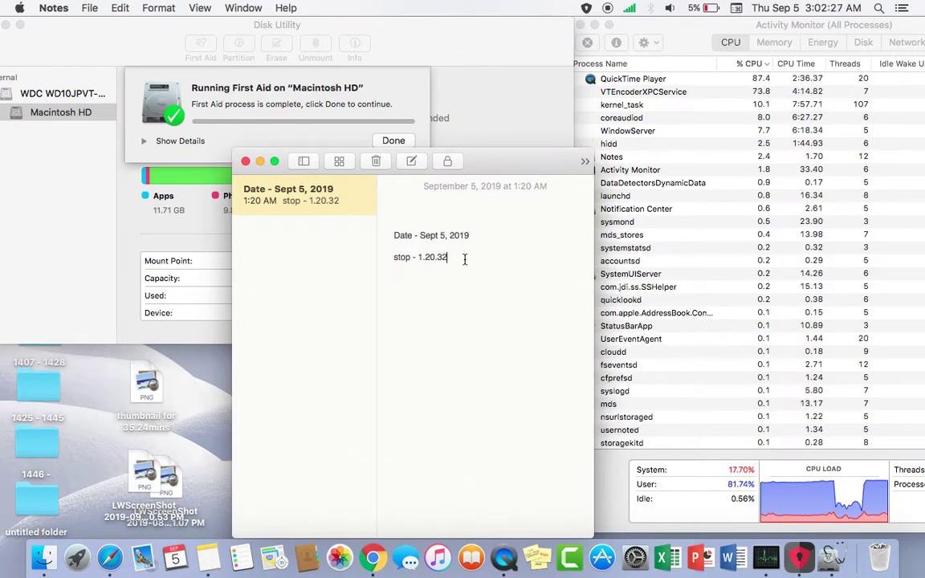
key("BackSpace")
key("BackSpace")
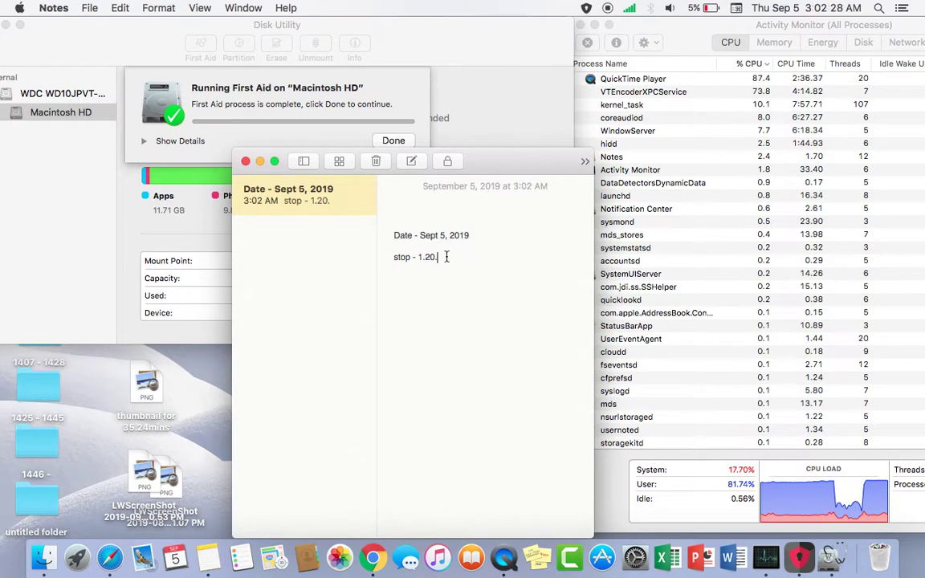
key("BackSpace")
key("BackSpace")
key("BackSpace")
key("BackSpace")
key("BackSpace")
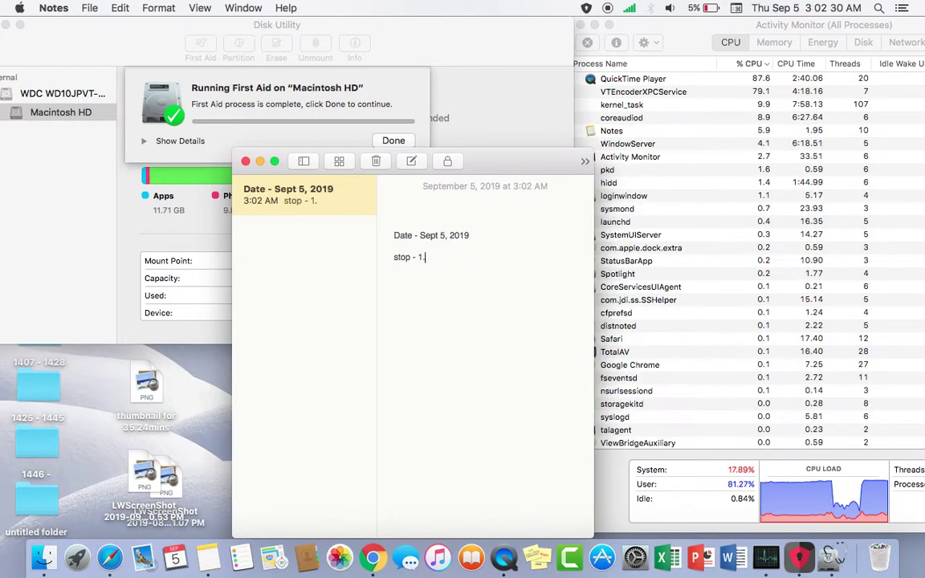
type("3.02")
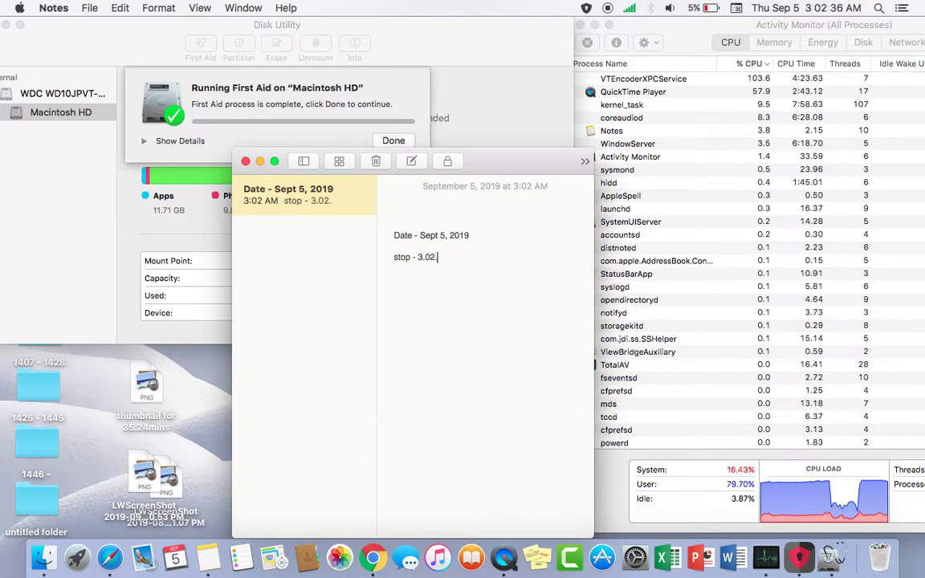
type(".40")
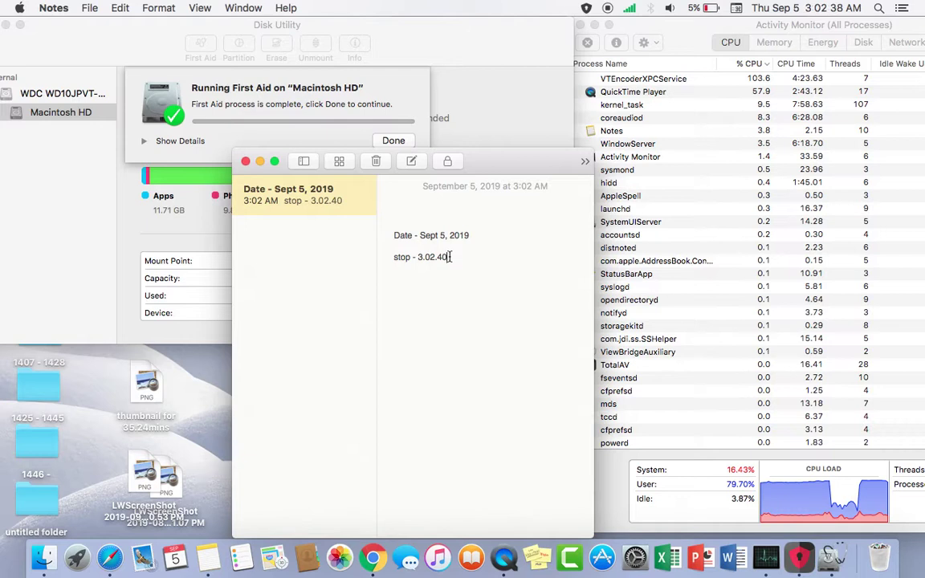